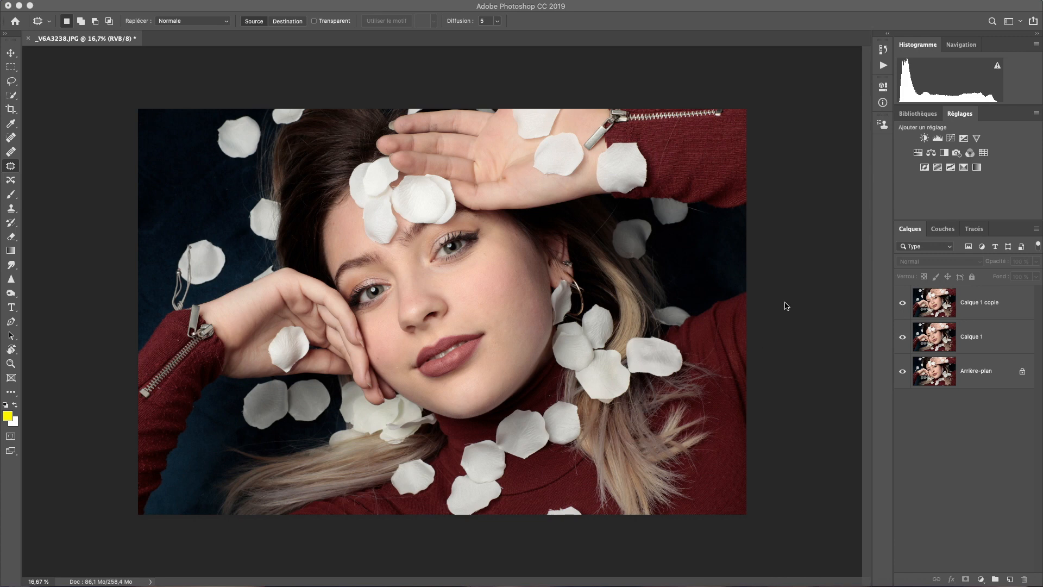
# Add a Hue/Saturation adjustment with Saturation at -100, merge it with the Calque 1 copie layer and hide the result
pyautogui.click(918, 154)
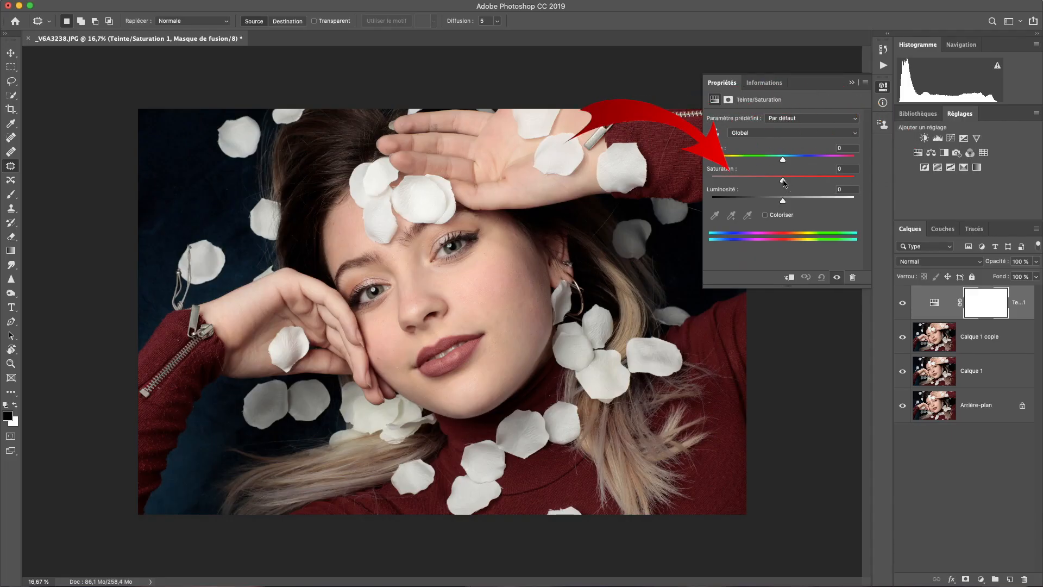
pyautogui.moveTo(784, 183); pyautogui.dragTo(698, 184)
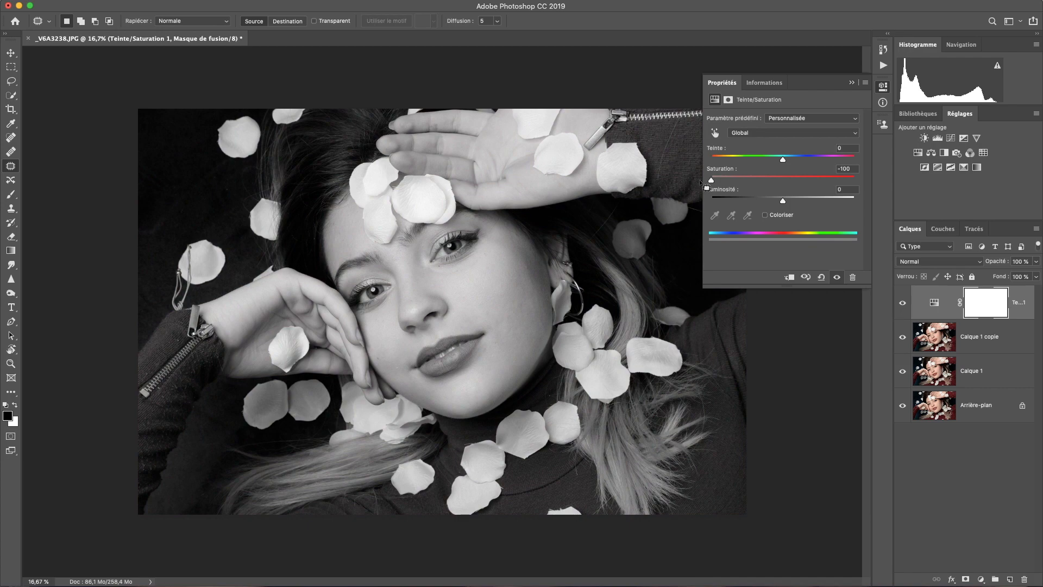
pyautogui.click(851, 83)
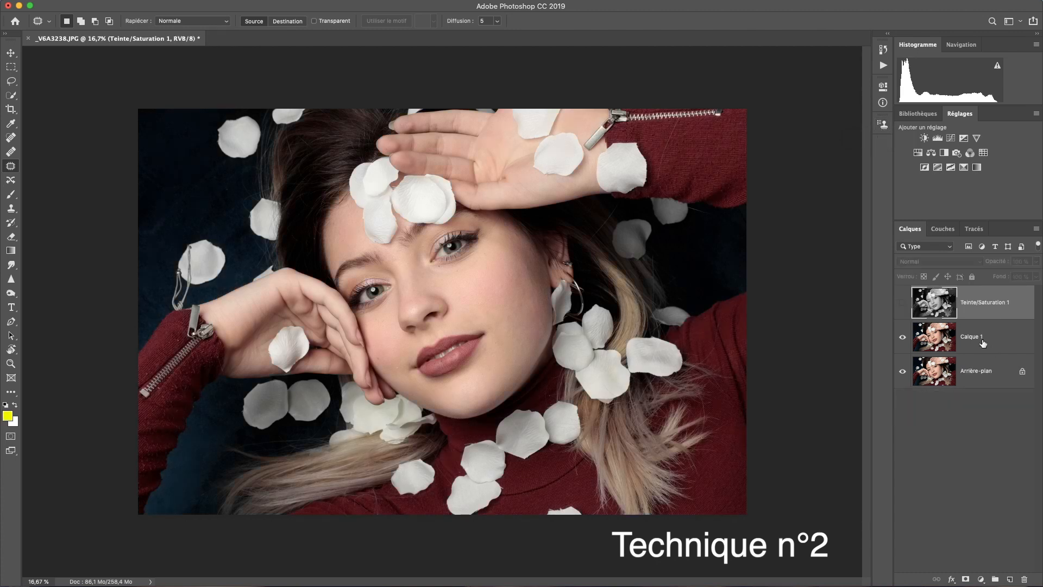
pyautogui.click(979, 340)
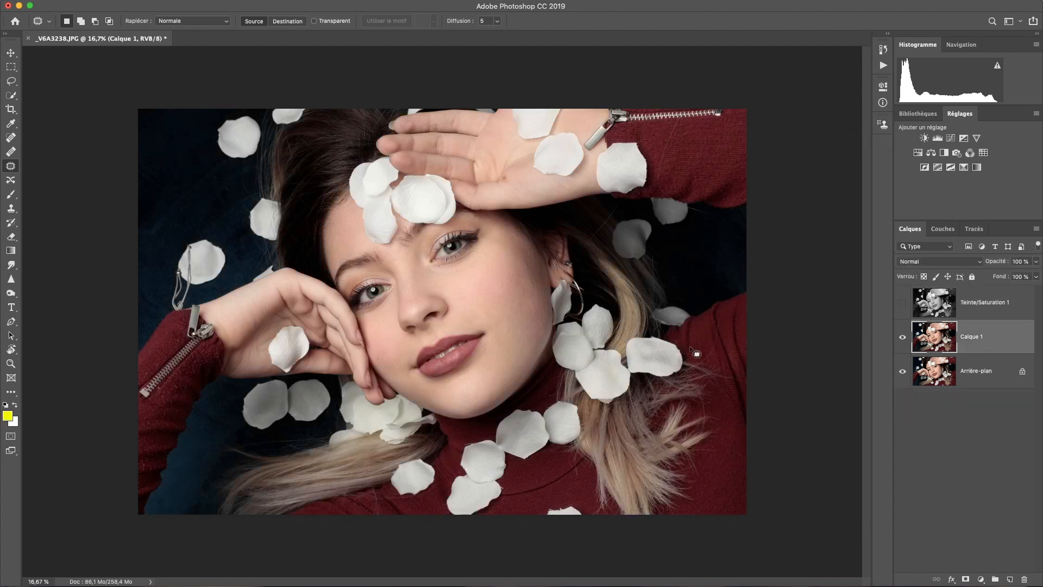
# Add a Black & White adjustment above Calque 1 with Reds 69, Yellows 177, Greens 65, Cyans -132, Blues -92 and Magentas 234
pyautogui.click(945, 153)
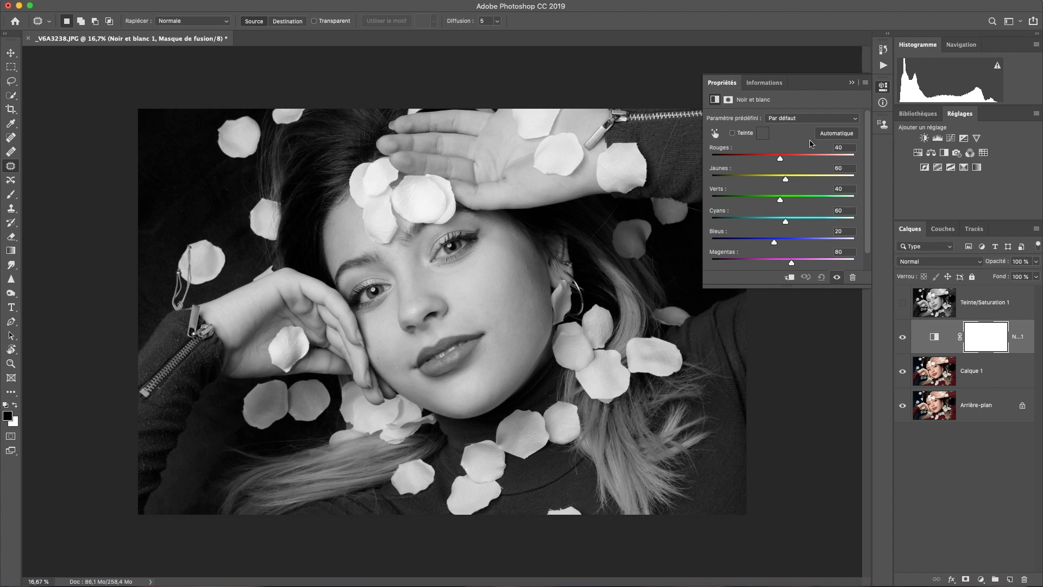
pyautogui.moveTo(782, 160)
pyautogui.mouseDown()
pyautogui.moveTo(799, 160)
pyautogui.moveTo(796, 180)
pyautogui.moveTo(818, 180)
pyautogui.moveTo(788, 159)
pyautogui.mouseUp()
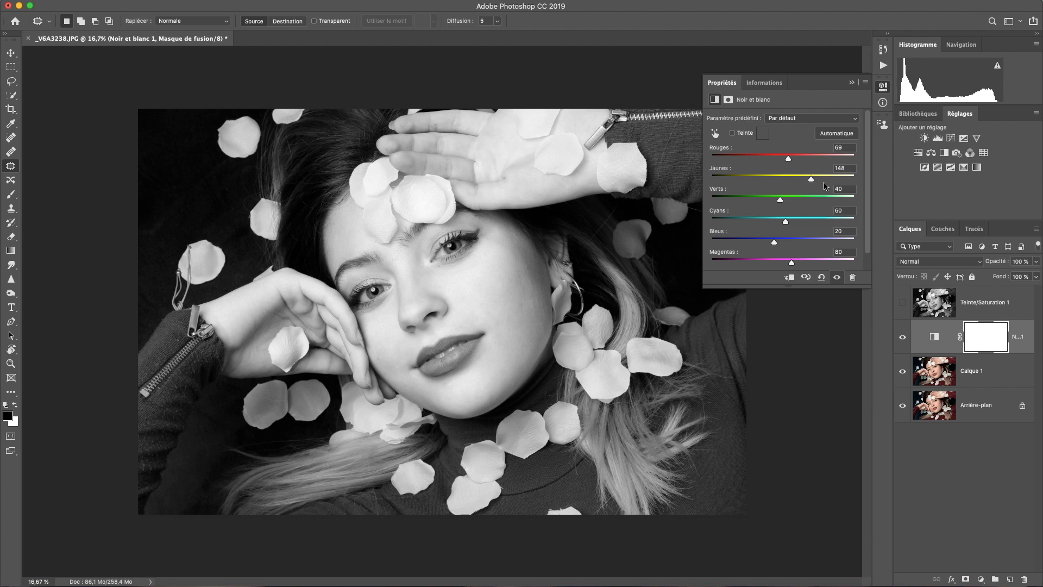
pyautogui.moveTo(781, 200)
pyautogui.mouseDown()
pyautogui.moveTo(737, 200)
pyautogui.moveTo(875, 205)
pyautogui.moveTo(725, 202)
pyautogui.moveTo(792, 204)
pyautogui.moveTo(784, 208)
pyautogui.mouseUp()
pyautogui.moveTo(784, 209); pyautogui.dragTo(880, 266)
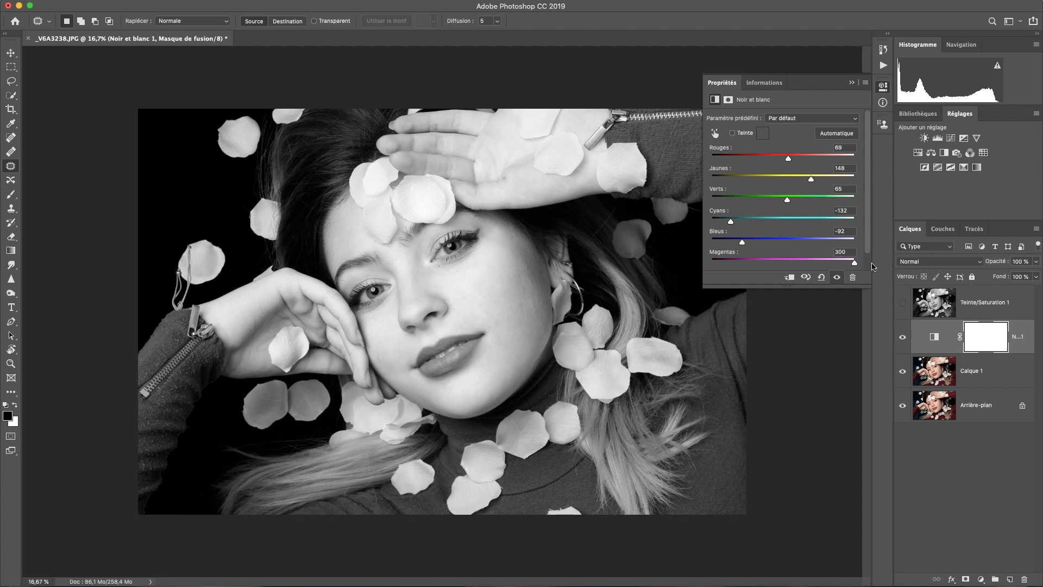
pyautogui.moveTo(873, 266); pyautogui.dragTo(835, 267)
pyautogui.moveTo(811, 180); pyautogui.dragTo(820, 181)
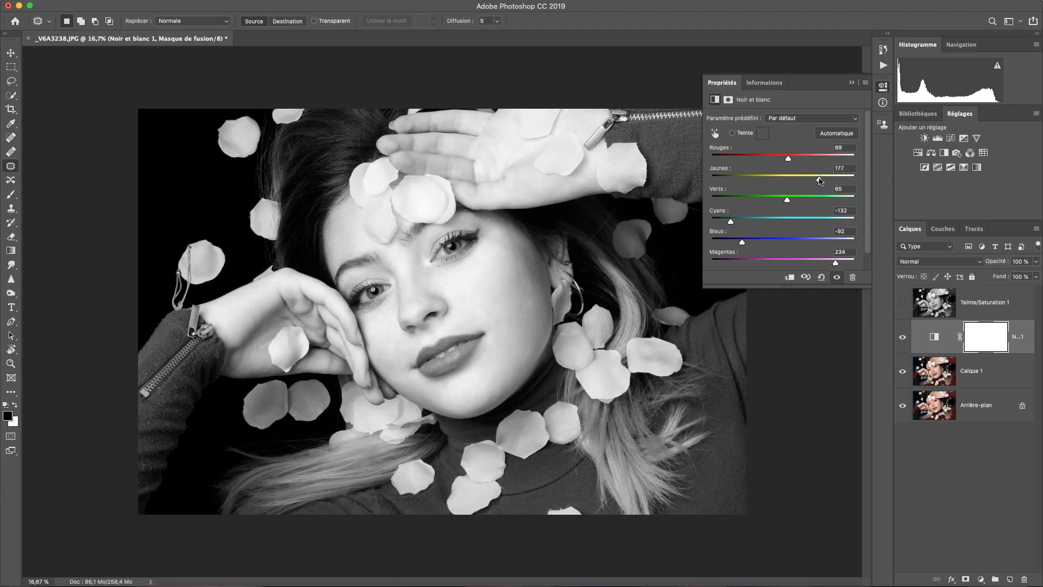
pyautogui.click(851, 82)
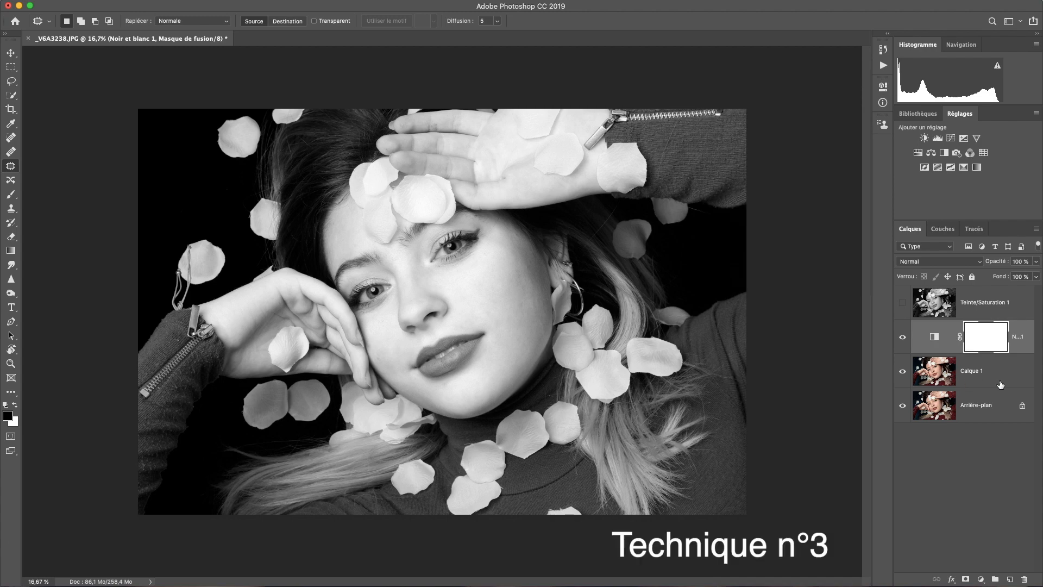
# Merge the Black & White adjustment with Calque 1 and hide the merged layer, keeping the Arrière-plan layer selected
pyautogui.keyDown('shift'); pyautogui.click(977, 373); pyautogui.keyUp('shift')
pyautogui.rightClick(977, 374)
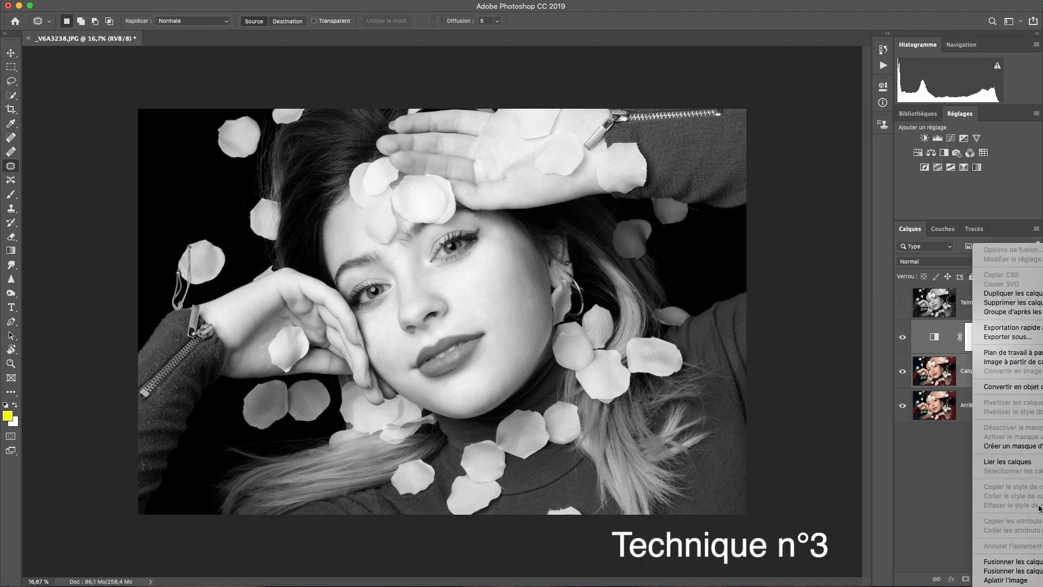
pyautogui.click(1039, 562)
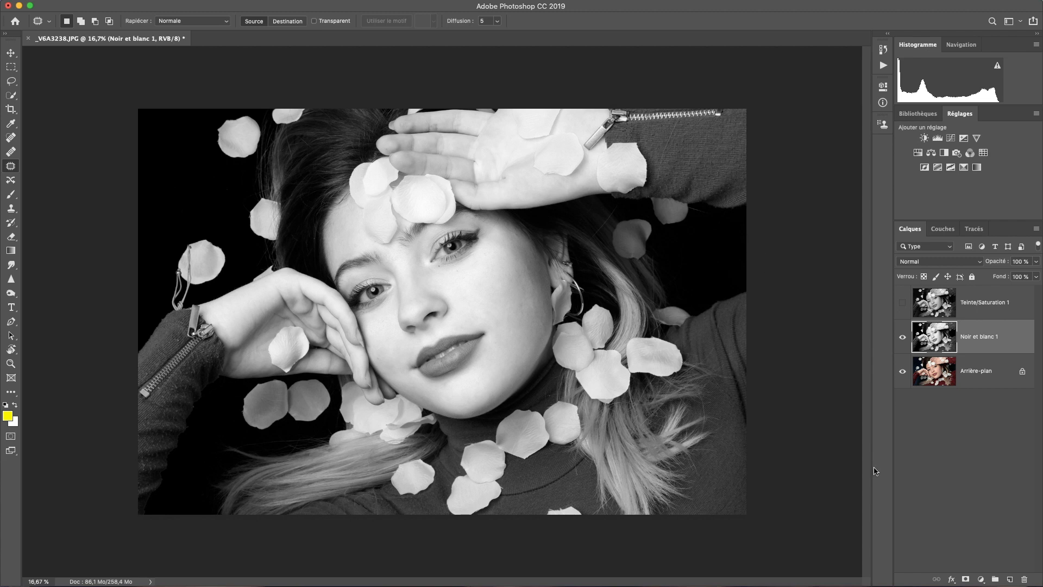
pyautogui.click(930, 372)
pyautogui.click(902, 339)
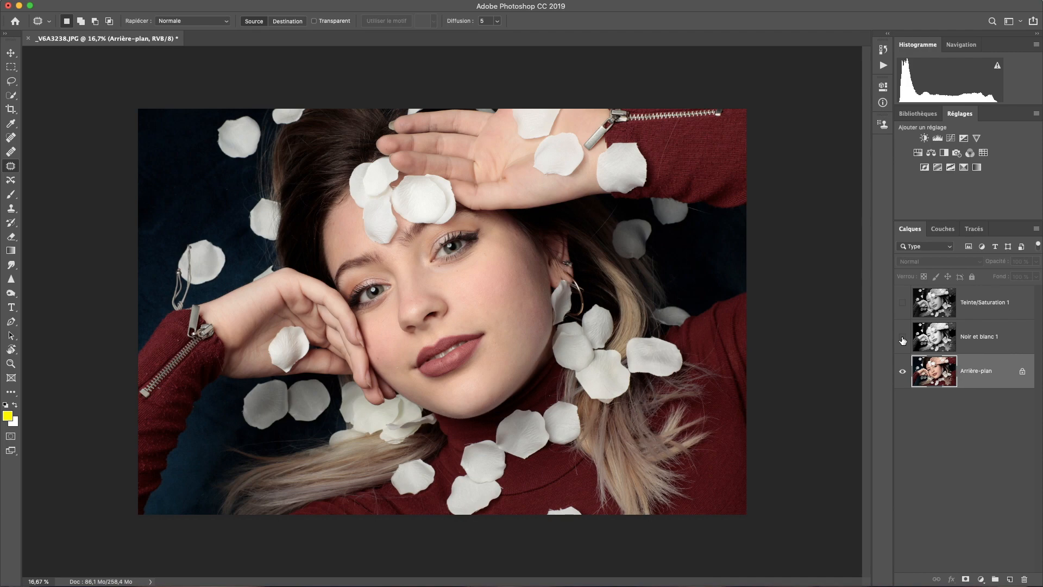
# Open the Arrière-plan layer in the Camera Raw filter and apply the N&B Paysage preset
pyautogui.press('super+shift+a')
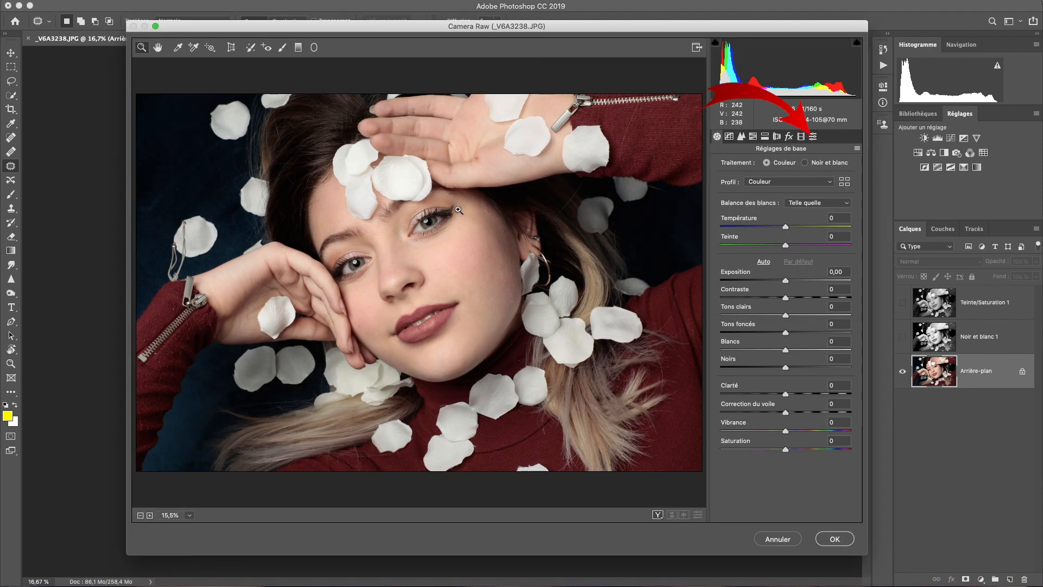
pyautogui.click(812, 136)
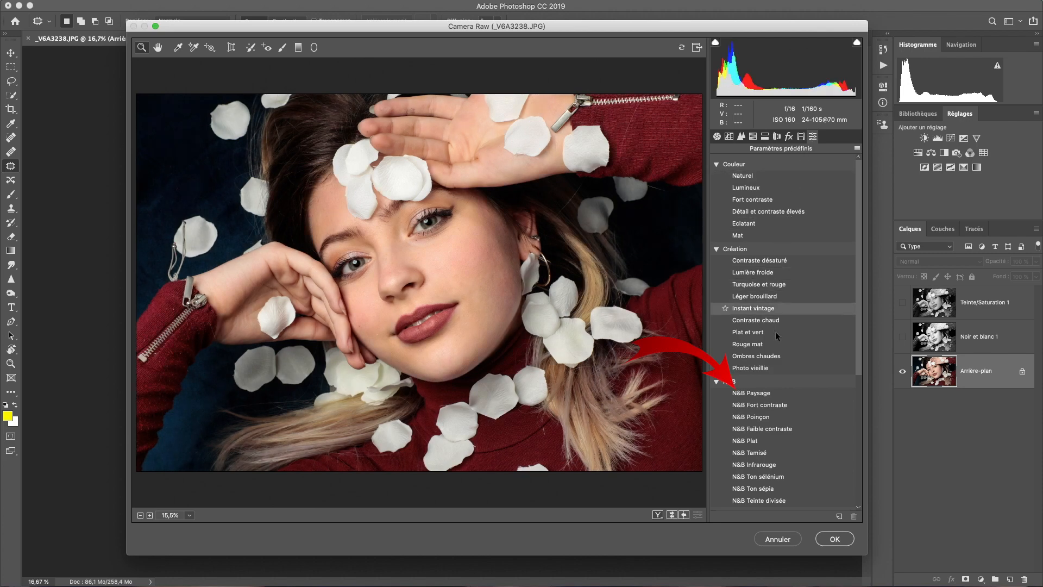
pyautogui.click(767, 392)
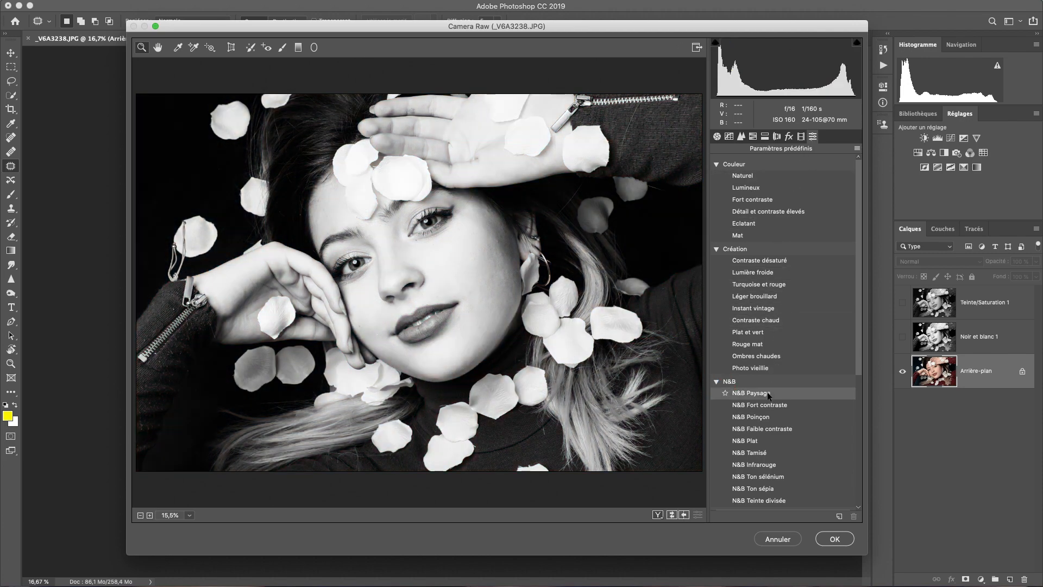
pyautogui.click(767, 392)
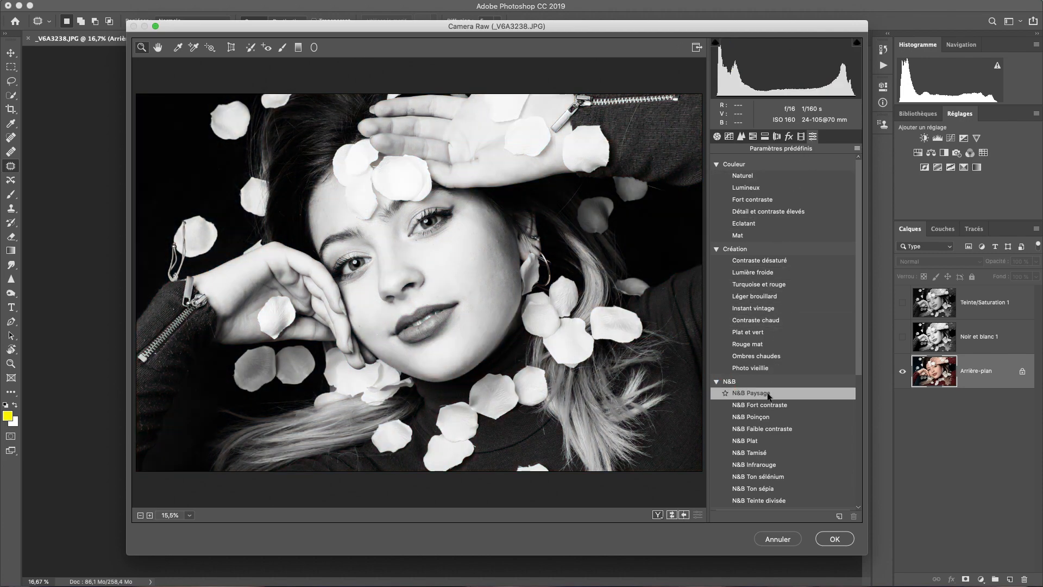
# Set the basic adjustments to Clarity +5, Shadows +31, Highlights -40, Whites -38 and Exposure +0.25
pyautogui.click(717, 136)
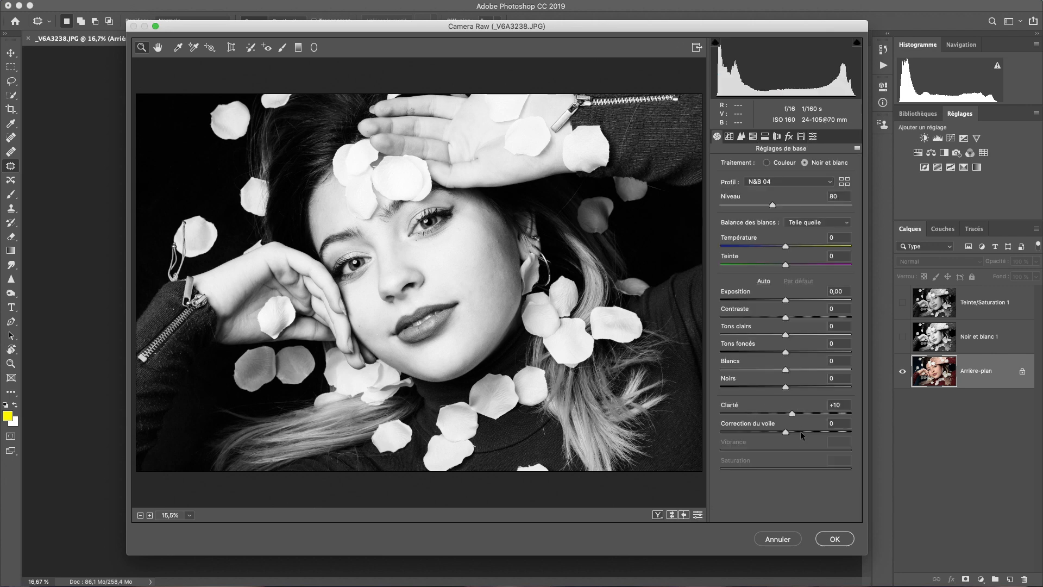
pyautogui.moveTo(792, 413); pyautogui.dragTo(788, 413)
pyautogui.press('Up')
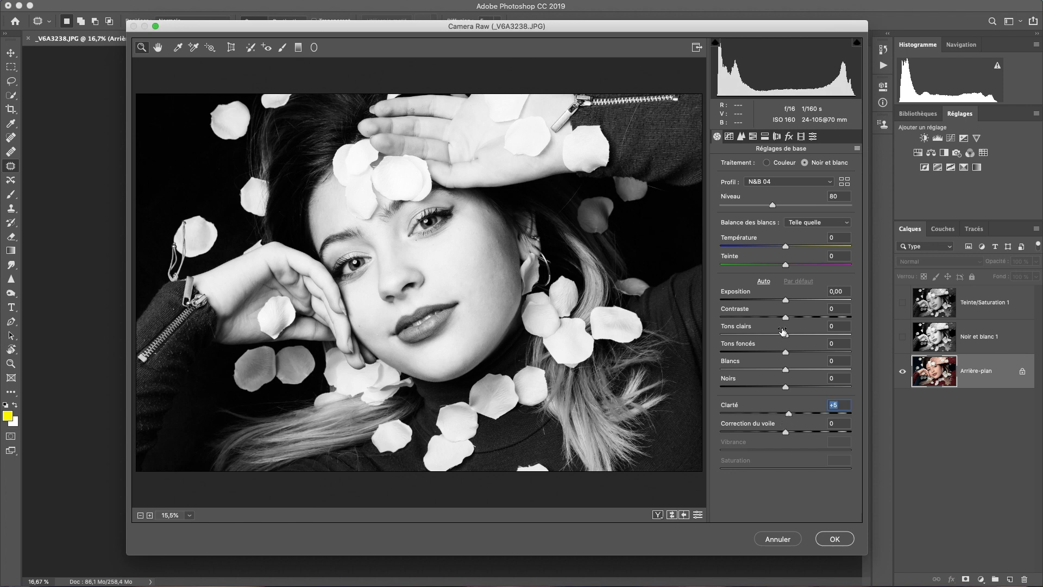
pyautogui.moveTo(787, 351); pyautogui.dragTo(810, 352)
pyautogui.moveTo(805, 352); pyautogui.dragTo(777, 336)
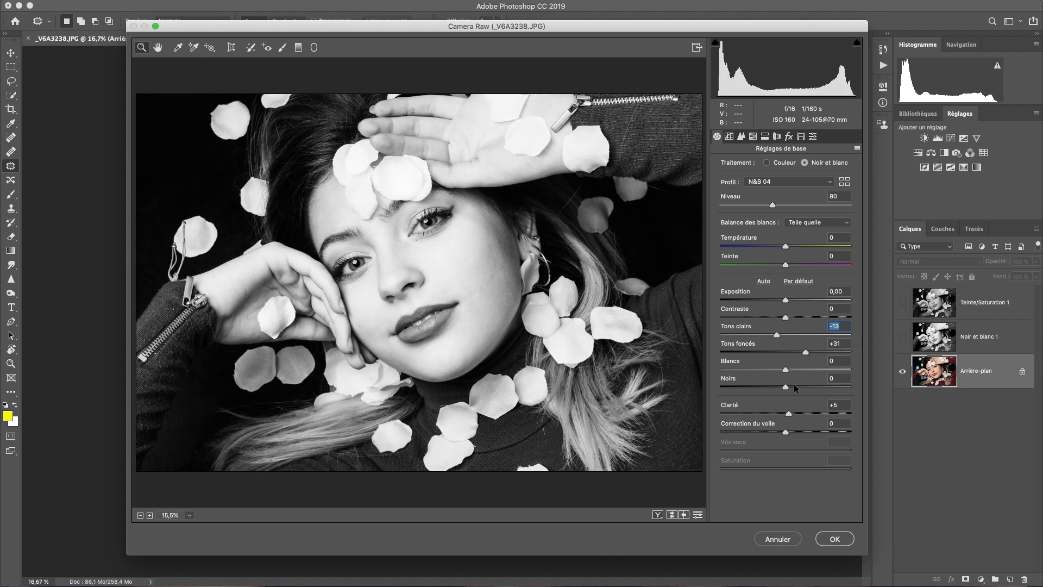
pyautogui.moveTo(783, 371); pyautogui.dragTo(757, 367)
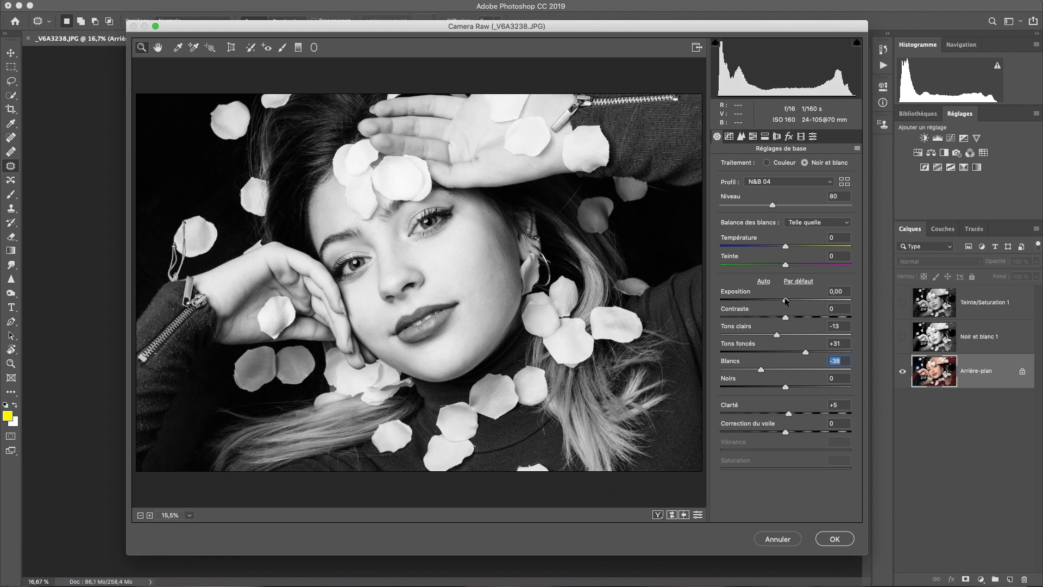
pyautogui.moveTo(787, 300); pyautogui.dragTo(789, 299)
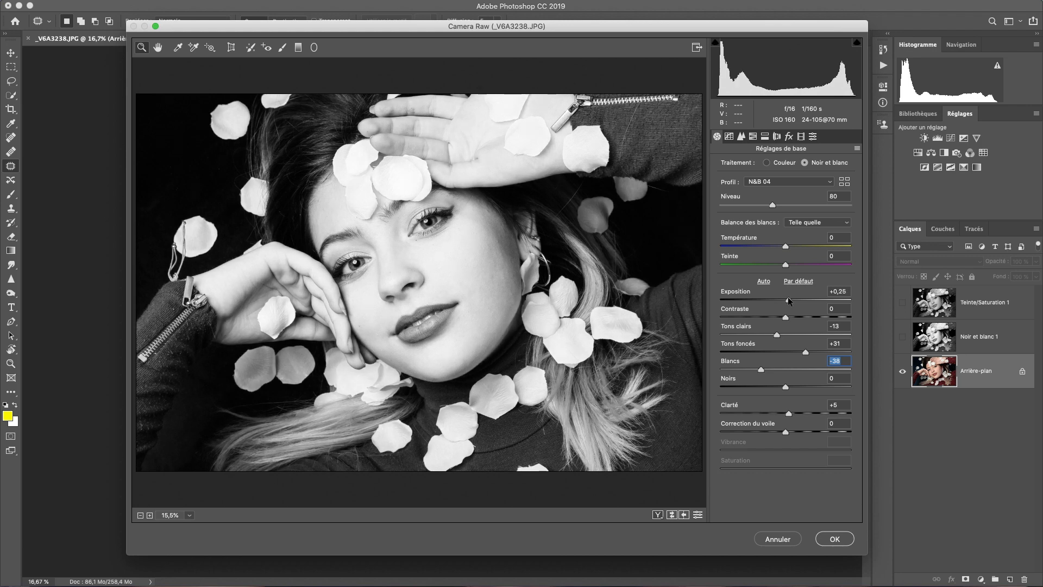
pyautogui.moveTo(768, 334); pyautogui.dragTo(758, 330)
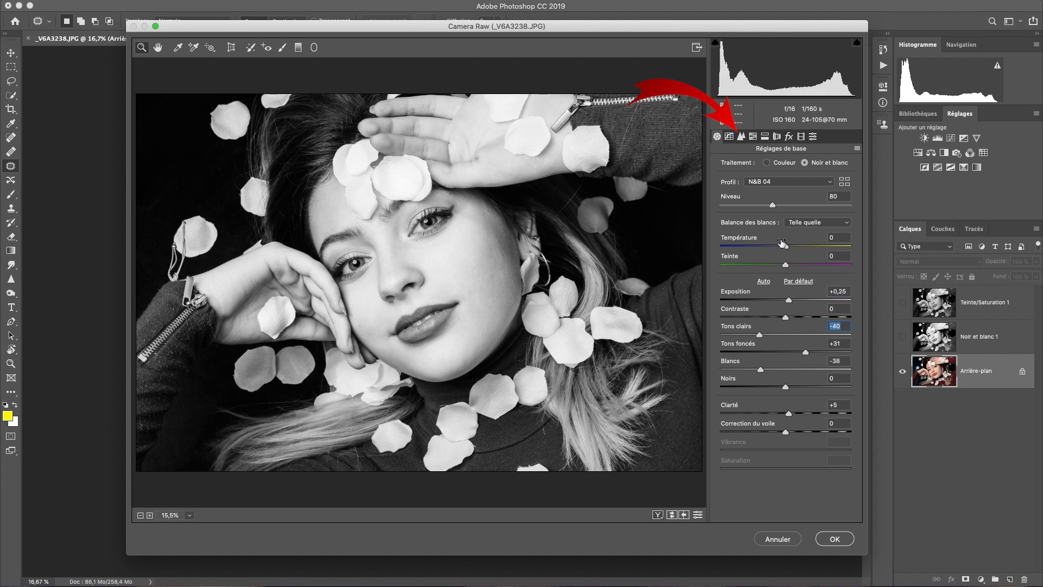
# Set luminance noise reduction to 17 and sharpening amount to 73, and apply the Camera Raw filter
pyautogui.click(741, 136)
pyautogui.click(746, 275)
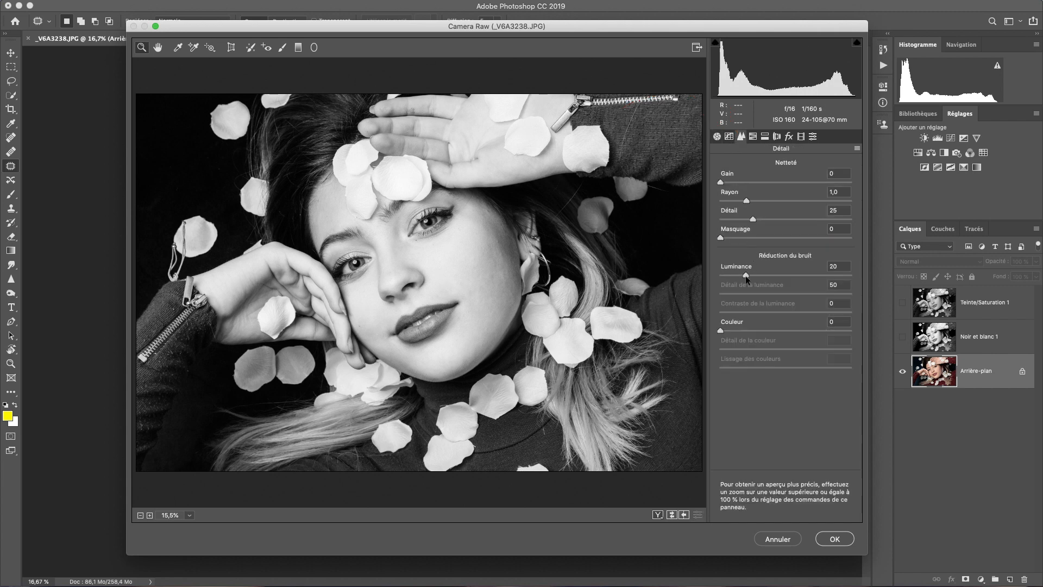
pyautogui.moveTo(744, 276); pyautogui.dragTo(741, 276)
pyautogui.click(783, 183)
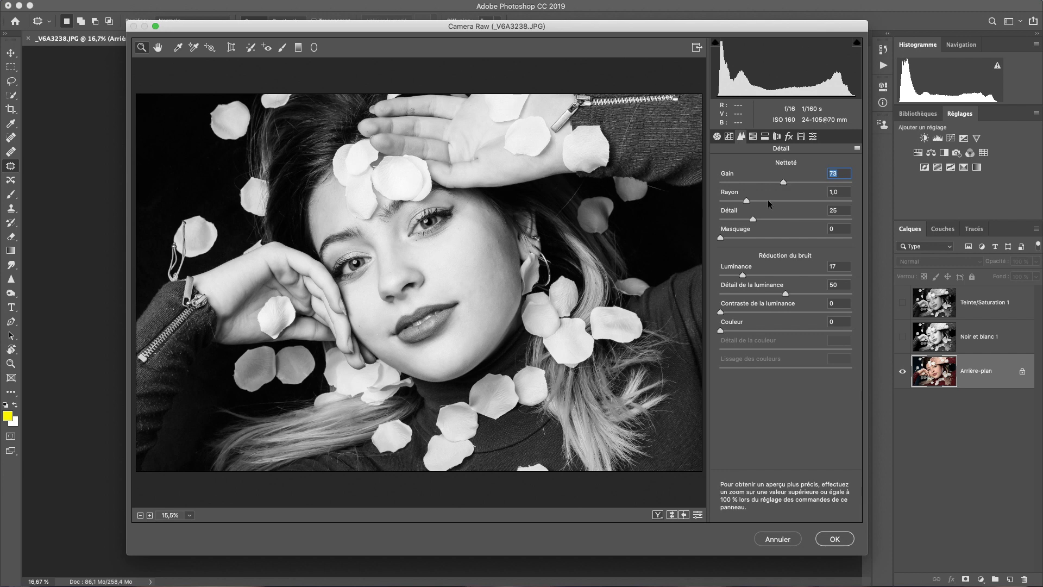
pyautogui.click(717, 136)
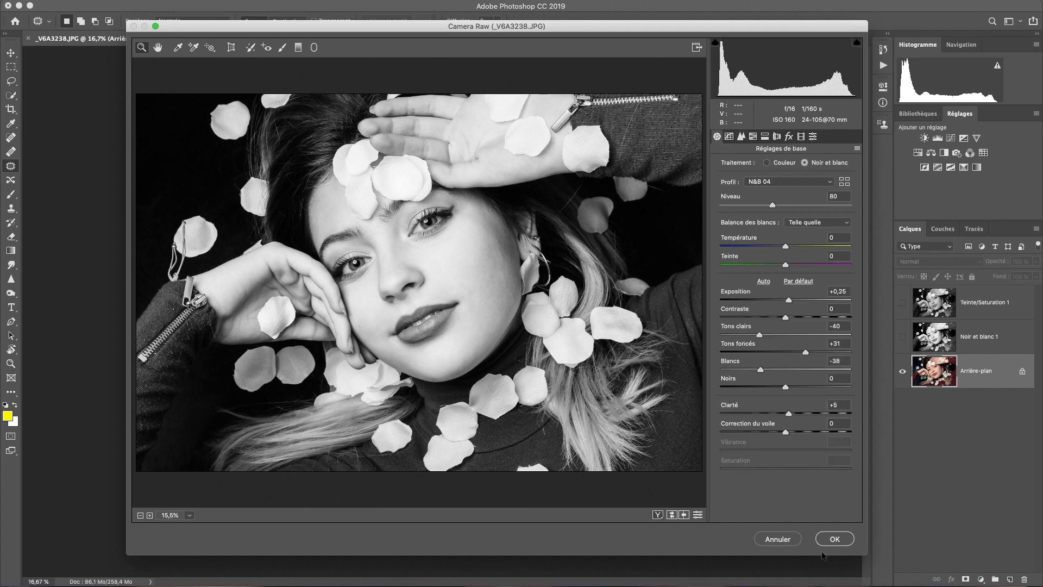
pyautogui.click(837, 538)
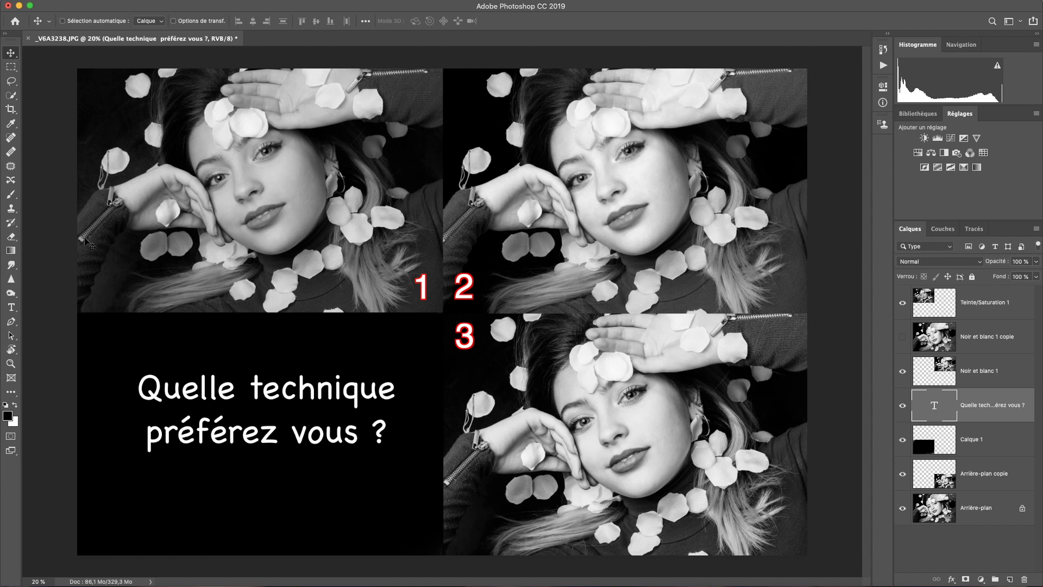
pyautogui.click(11, 350)
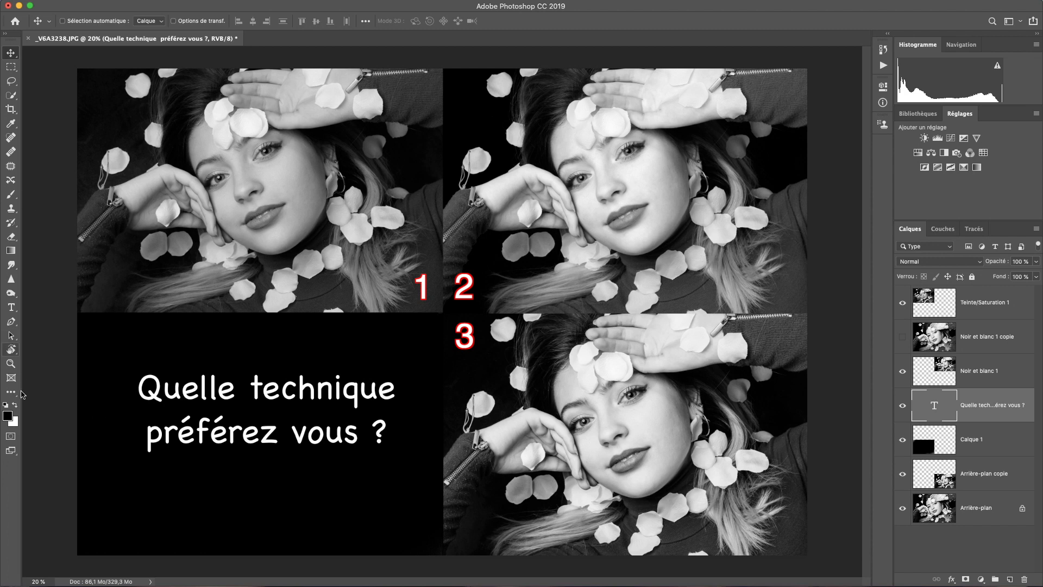